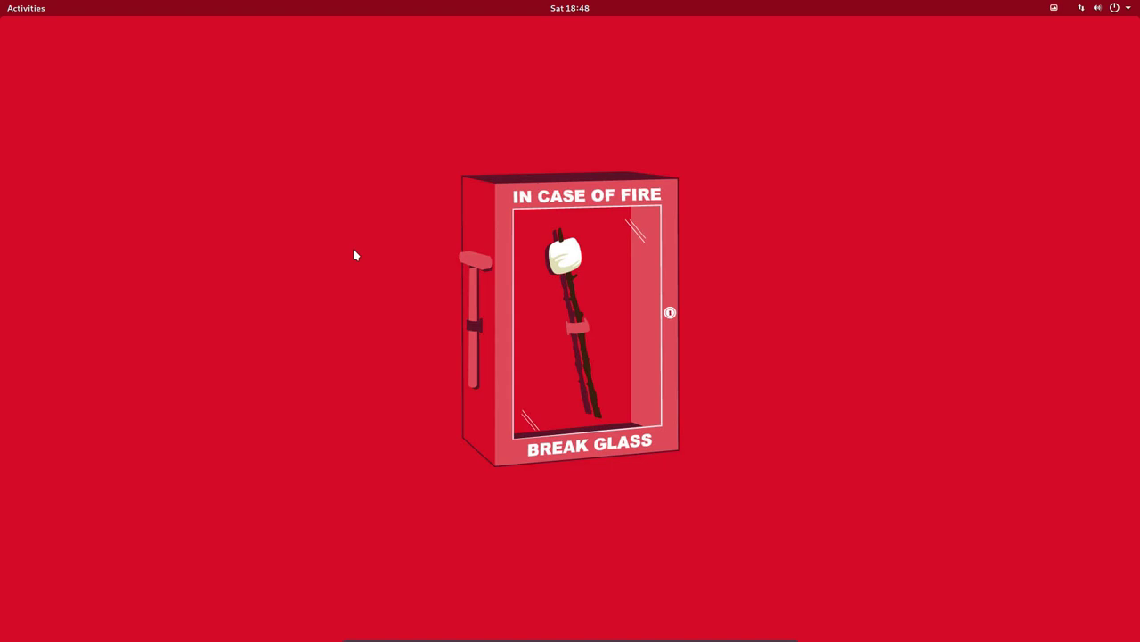
# Step: Launch Add/Remove Software from Activities and search its package list for 'nautilus'
pyautogui.click(25, 10)
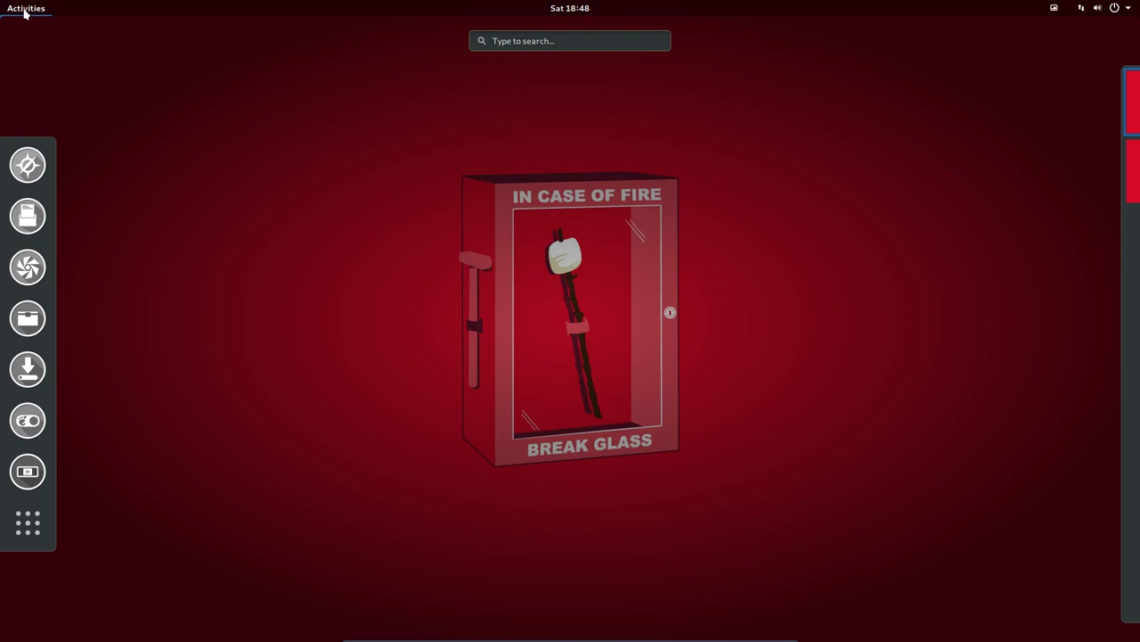
pyautogui.click(551, 39)
pyautogui.write('pamac')
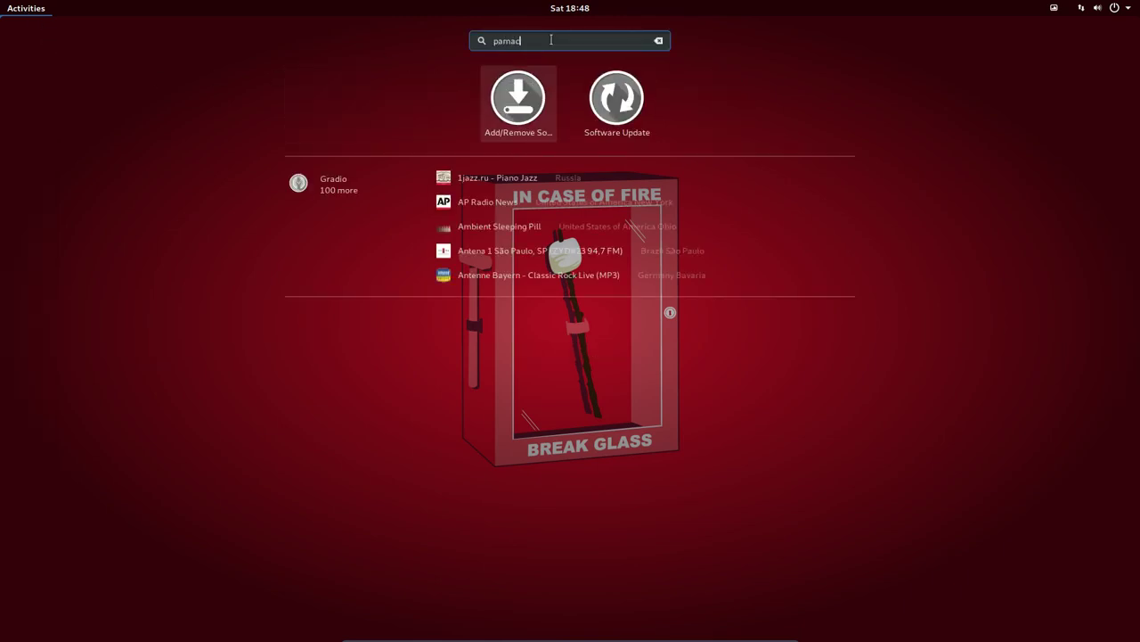
pyautogui.press('Return')
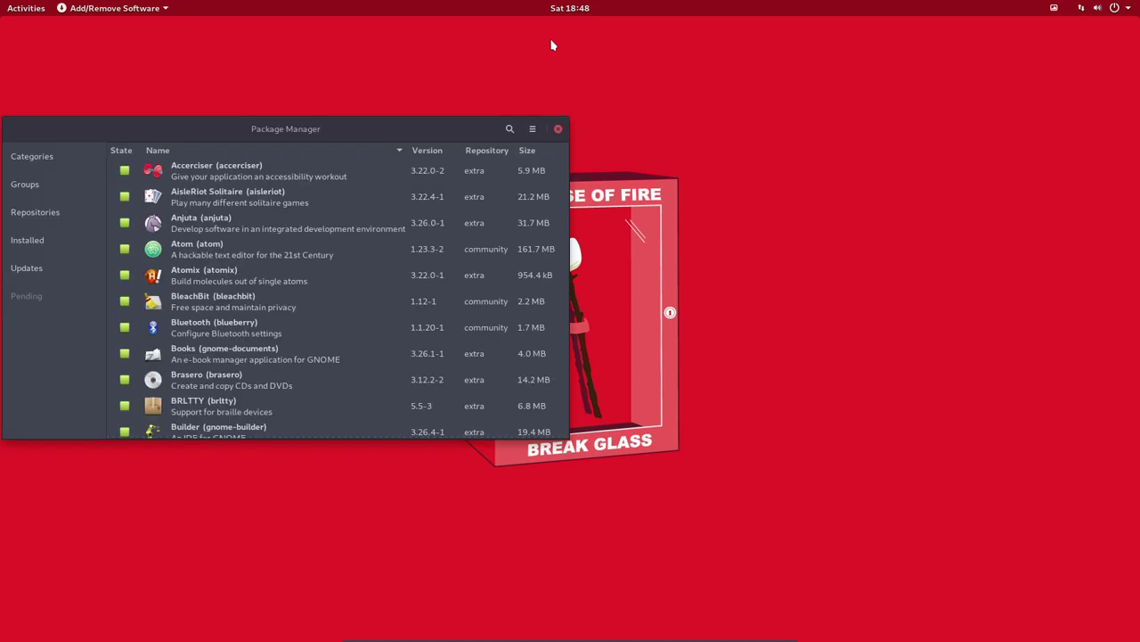
pyautogui.moveTo(281, 131); pyautogui.dragTo(630, 94)
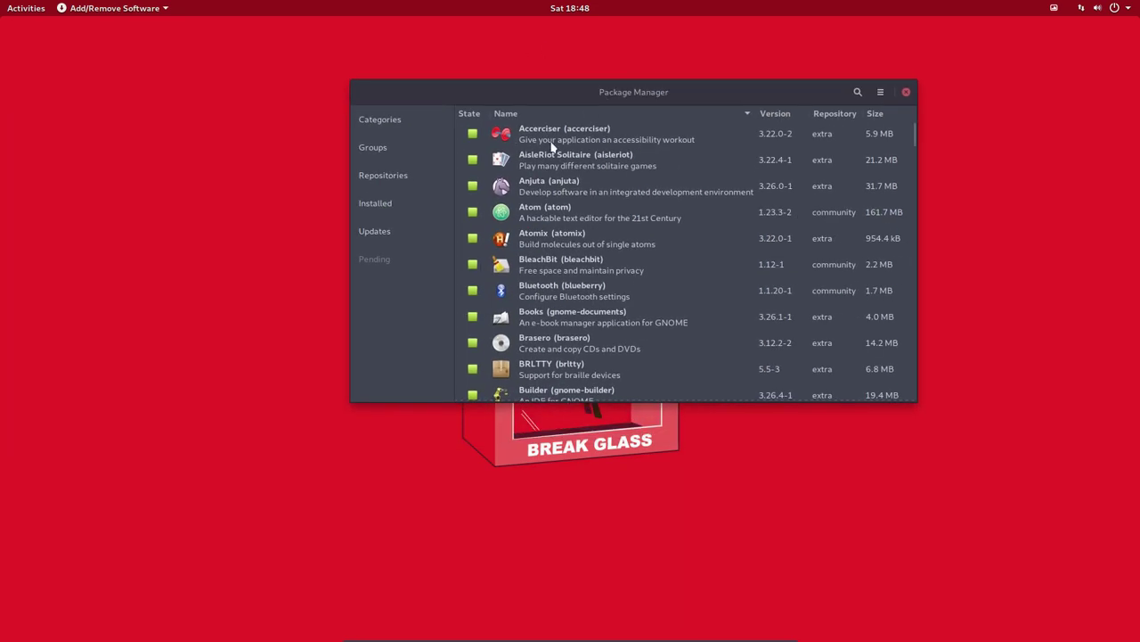
pyautogui.click(858, 93)
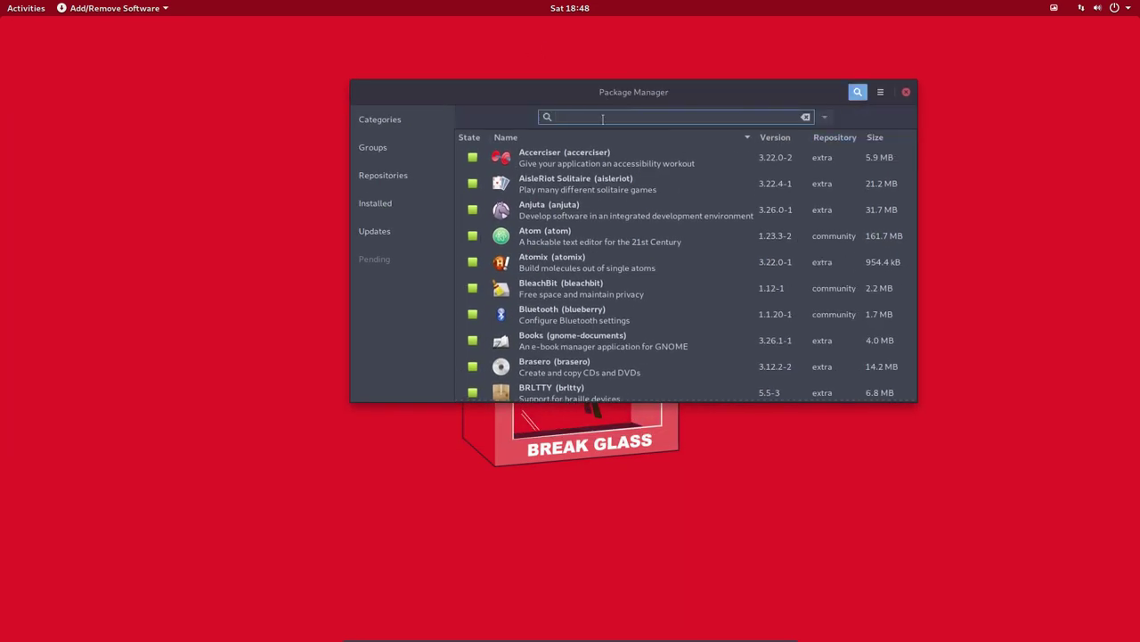
pyautogui.write('nauti')
pyautogui.write('lus')
pyautogui.press('Return')
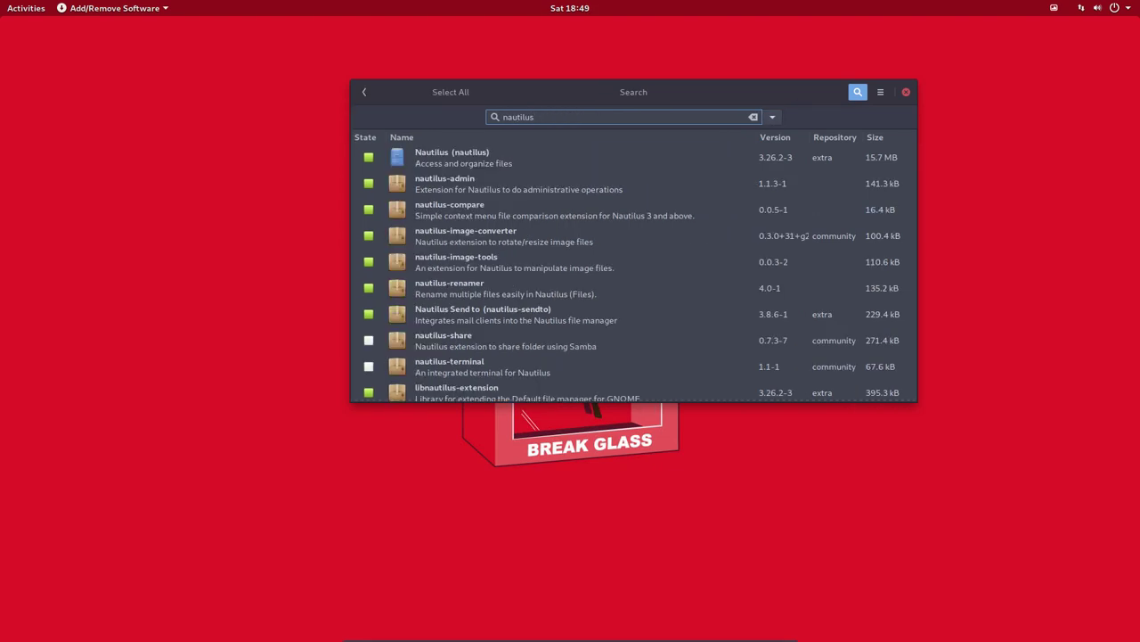
# Step: Maximize Pamac and inspect the Nautilus, nautilus-admin and nautilus-compare entries
pyautogui.doubleClick(580, 92)
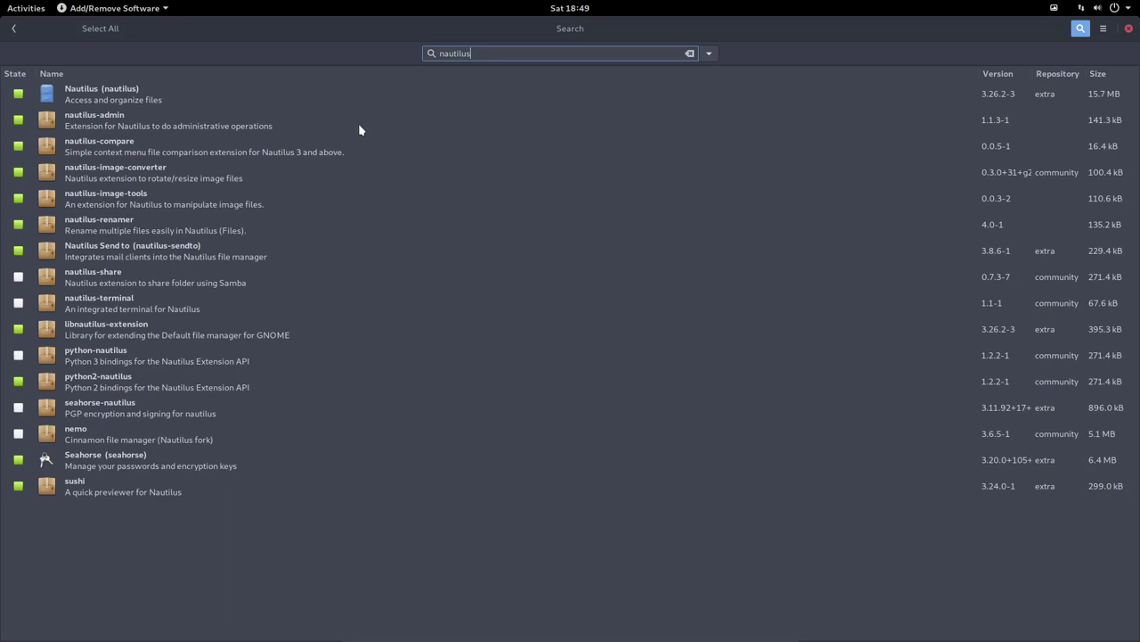
pyautogui.click(94, 92)
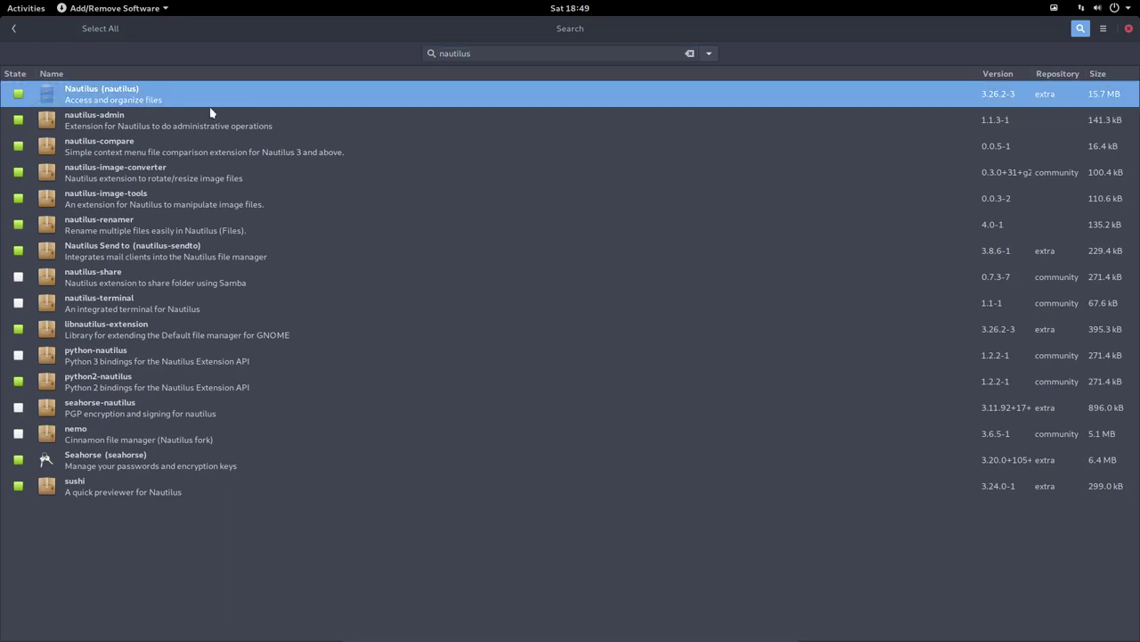
pyautogui.click(113, 128)
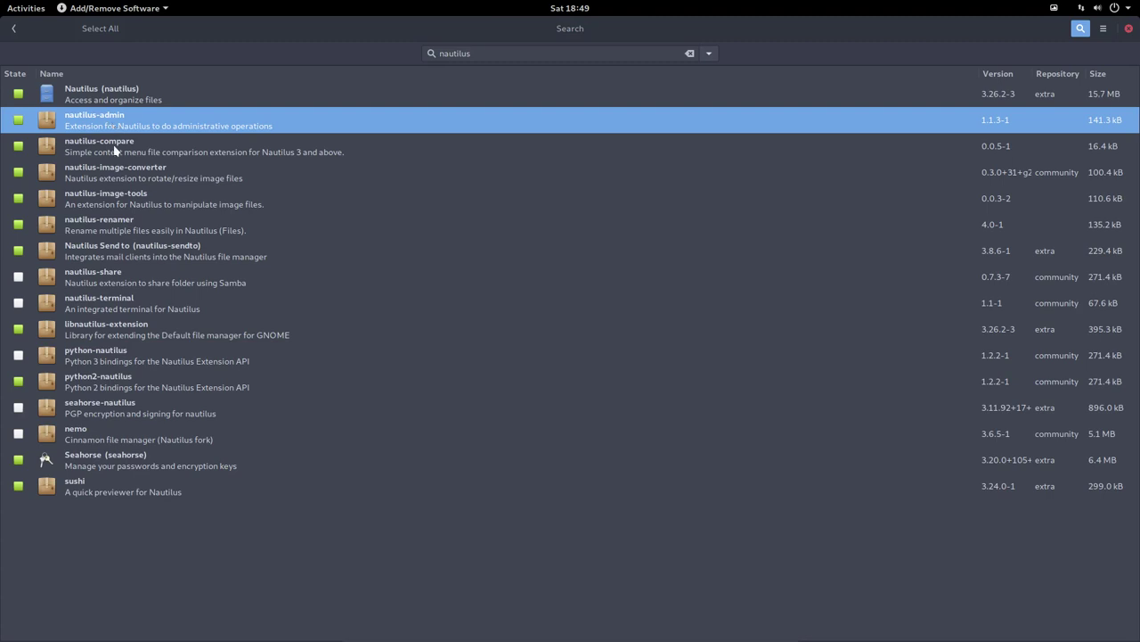
pyautogui.click(117, 153)
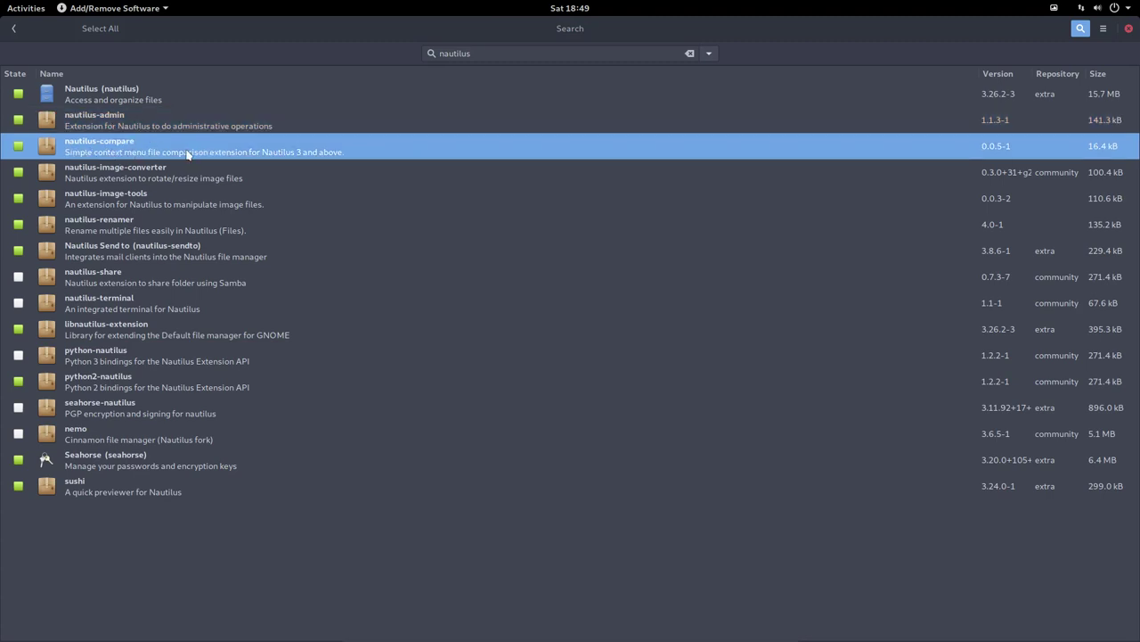
# Step: Restore Pamac to a floating window, close Meld, and select nautilus-image-converter
pyautogui.moveTo(535, 28)
pyautogui.mouseDown()
pyautogui.moveTo(604, 99)
pyautogui.moveTo(531, 59)
pyautogui.mouseUp()
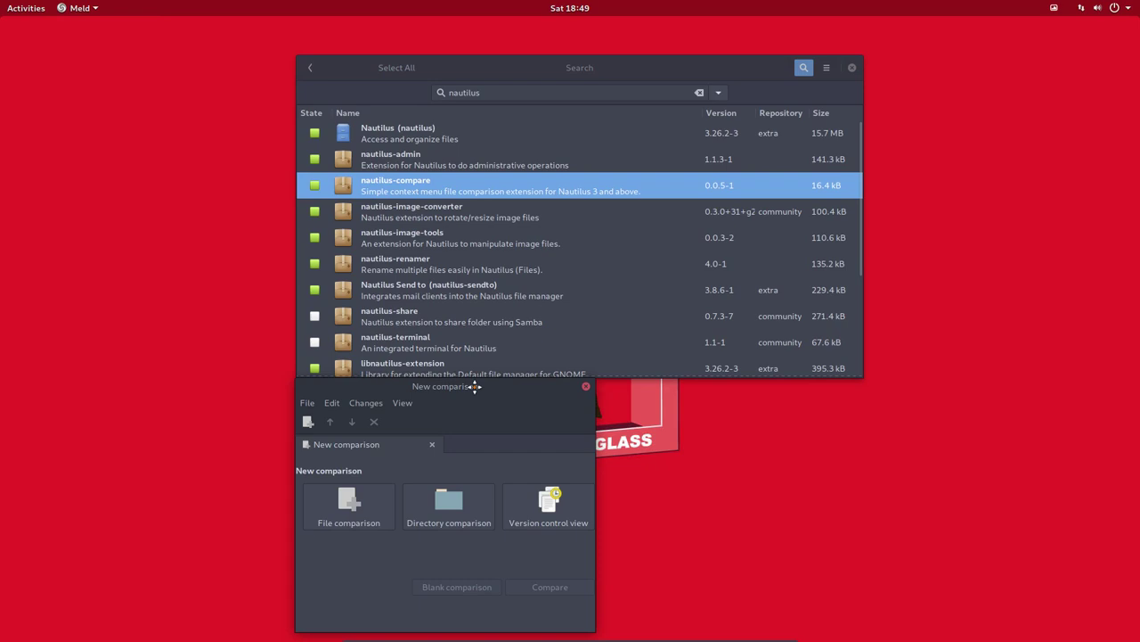
pyautogui.moveTo(478, 389); pyautogui.dragTo(378, 235)
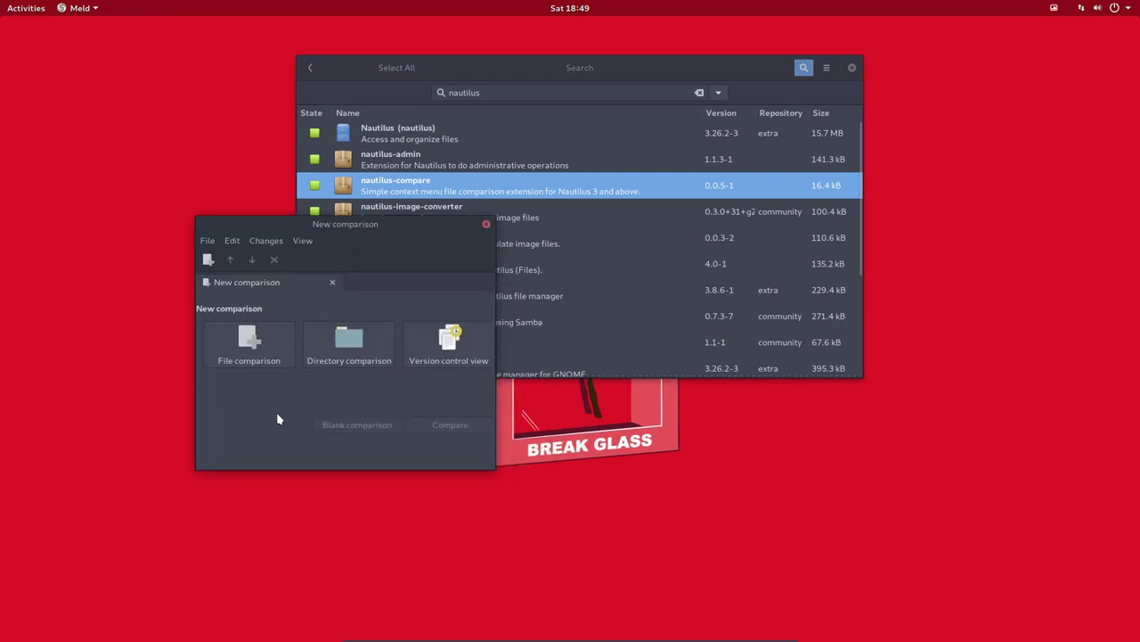
pyautogui.click(487, 225)
pyautogui.click(451, 219)
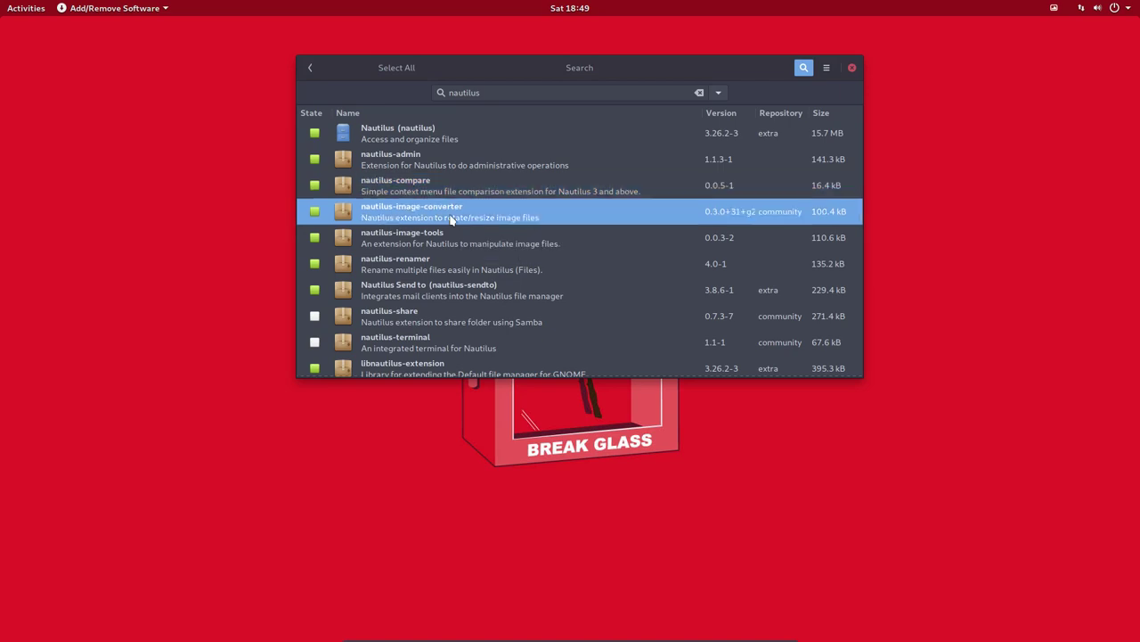
# Step: Launch Shotwell from Activities, dismiss its welcome message, and close it
pyautogui.click(28, 9)
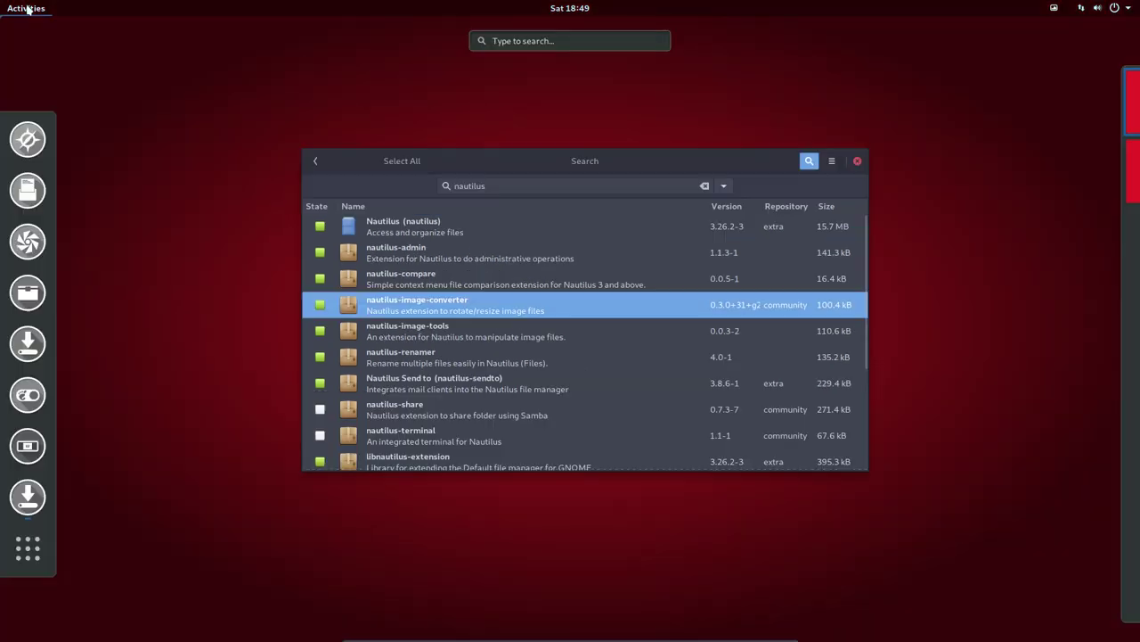
pyautogui.click(28, 241)
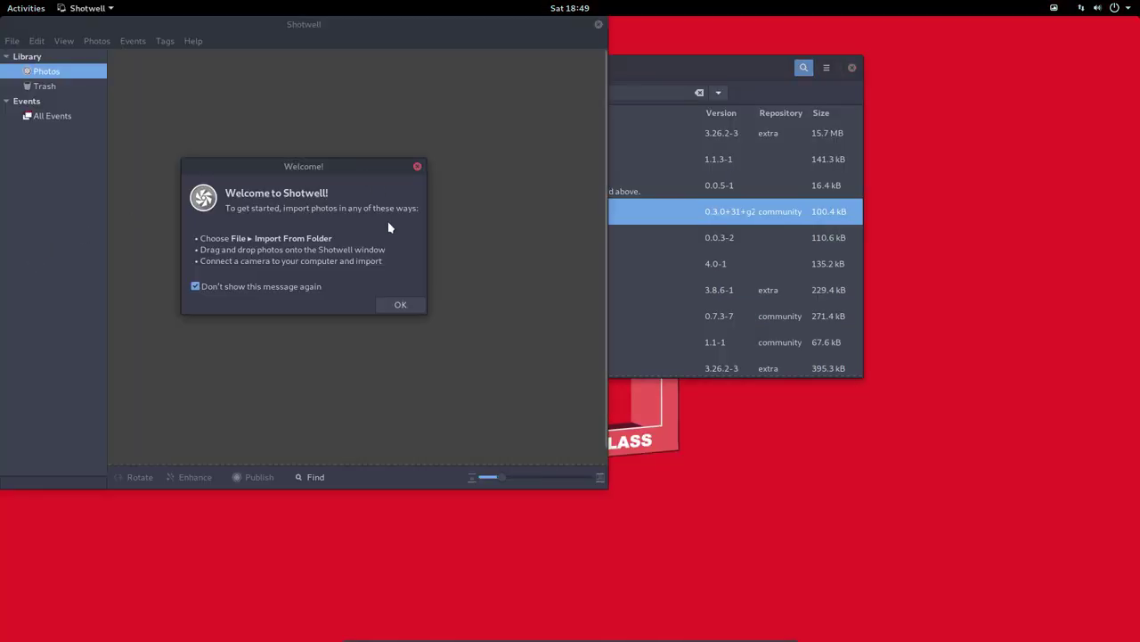
pyautogui.click(400, 304)
pyautogui.click(598, 24)
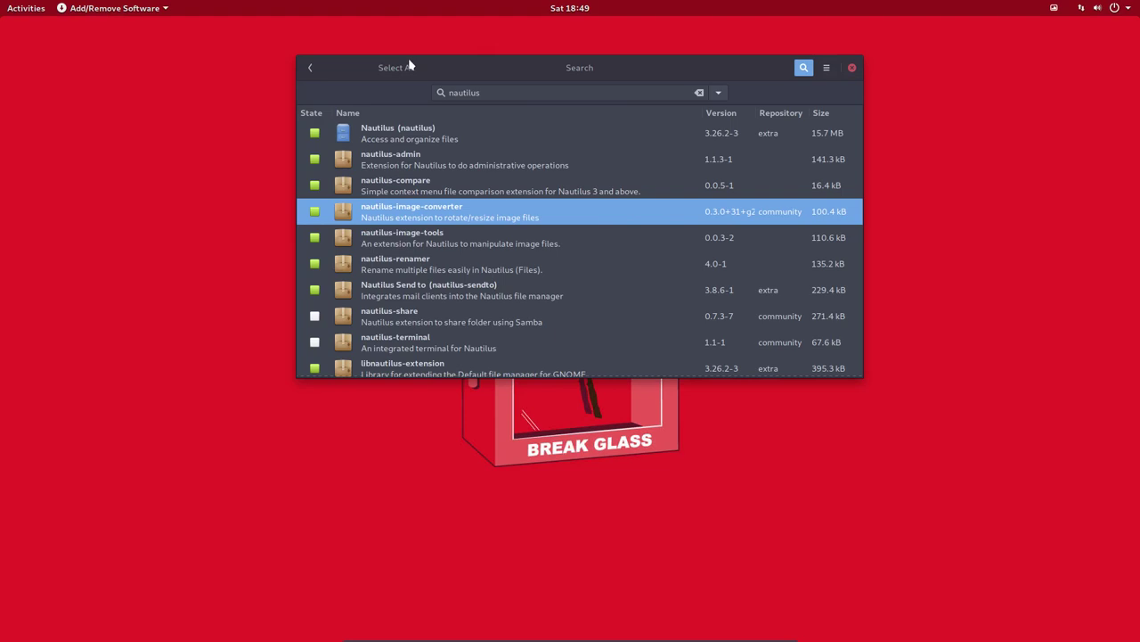
# Step: Capture the whole screen with the Screenshot app and save the image
pyautogui.click(12, 10)
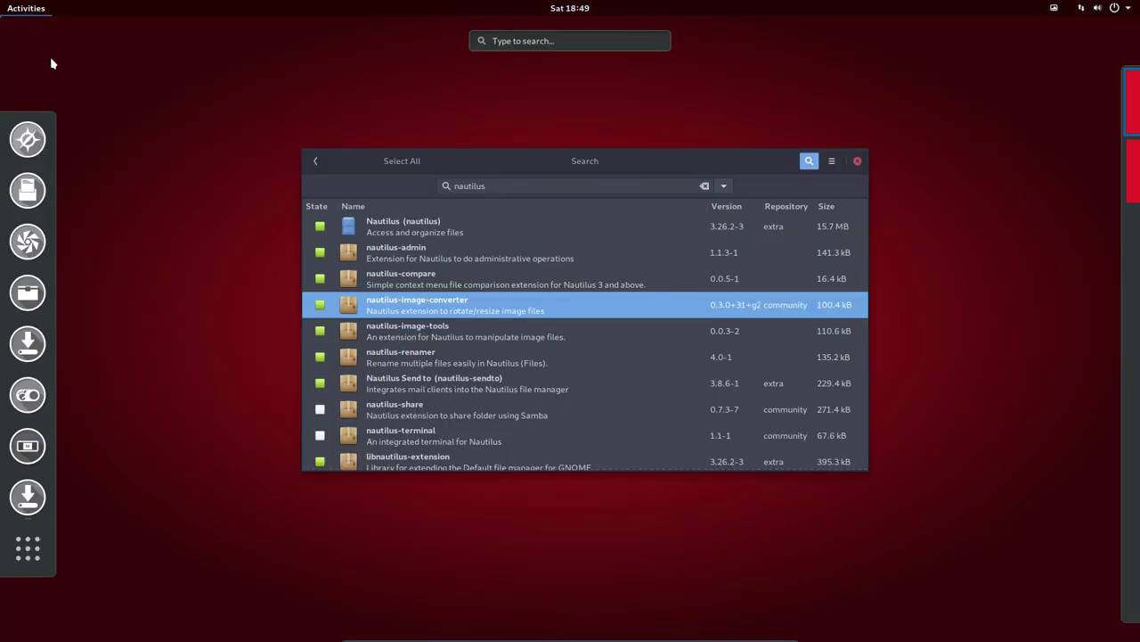
pyautogui.write('scre')
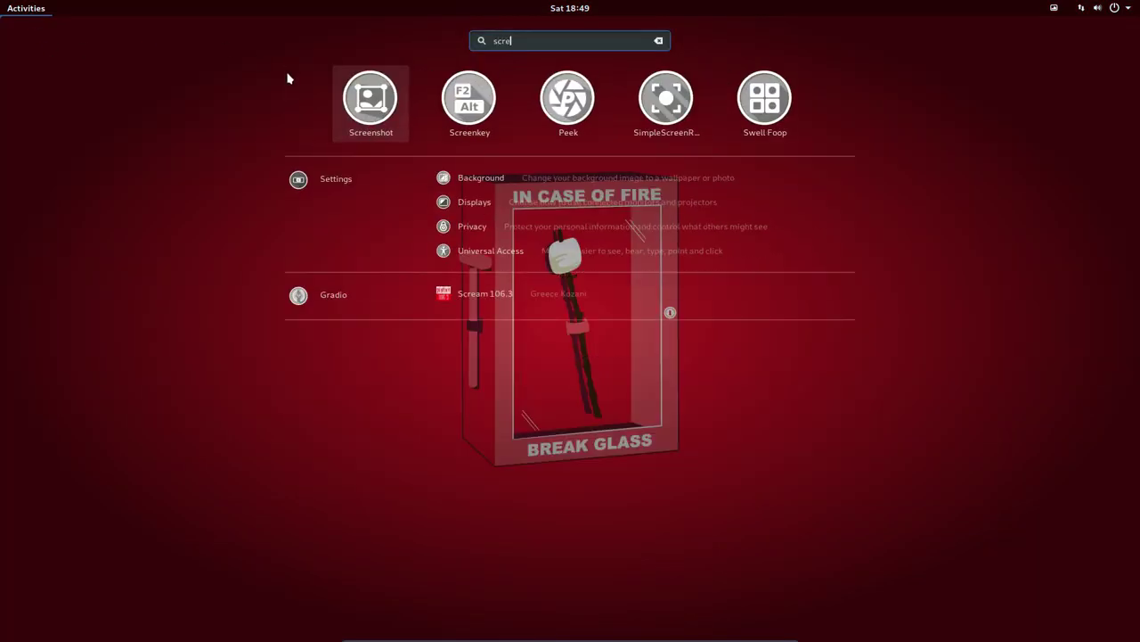
pyautogui.click(354, 98)
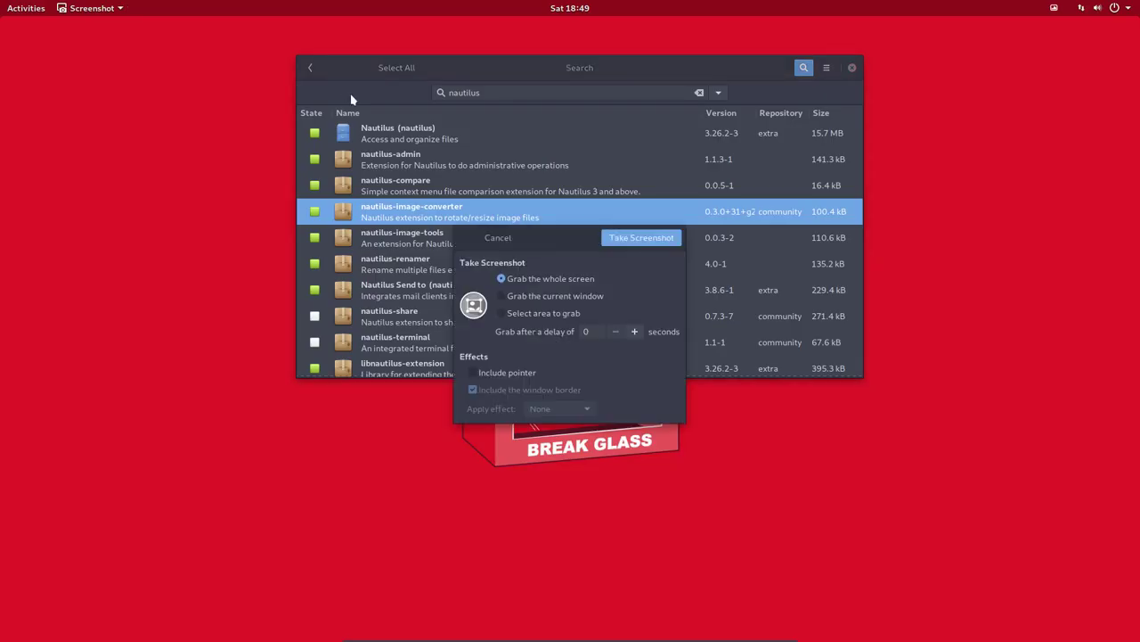
pyautogui.click(643, 238)
pyautogui.click(748, 257)
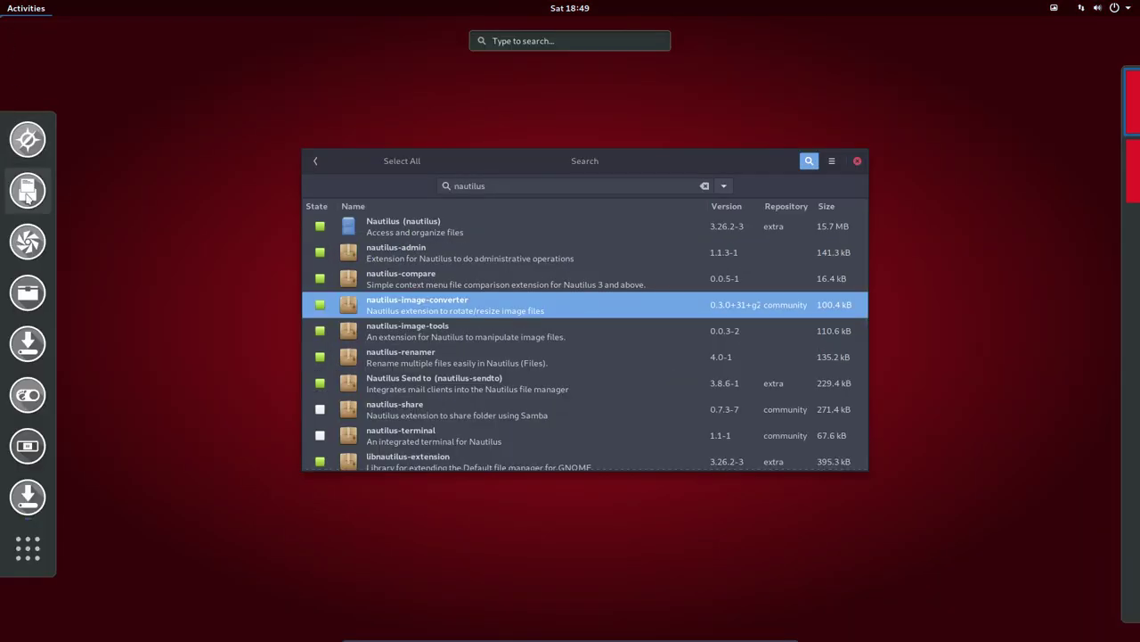
pyautogui.click(27, 292)
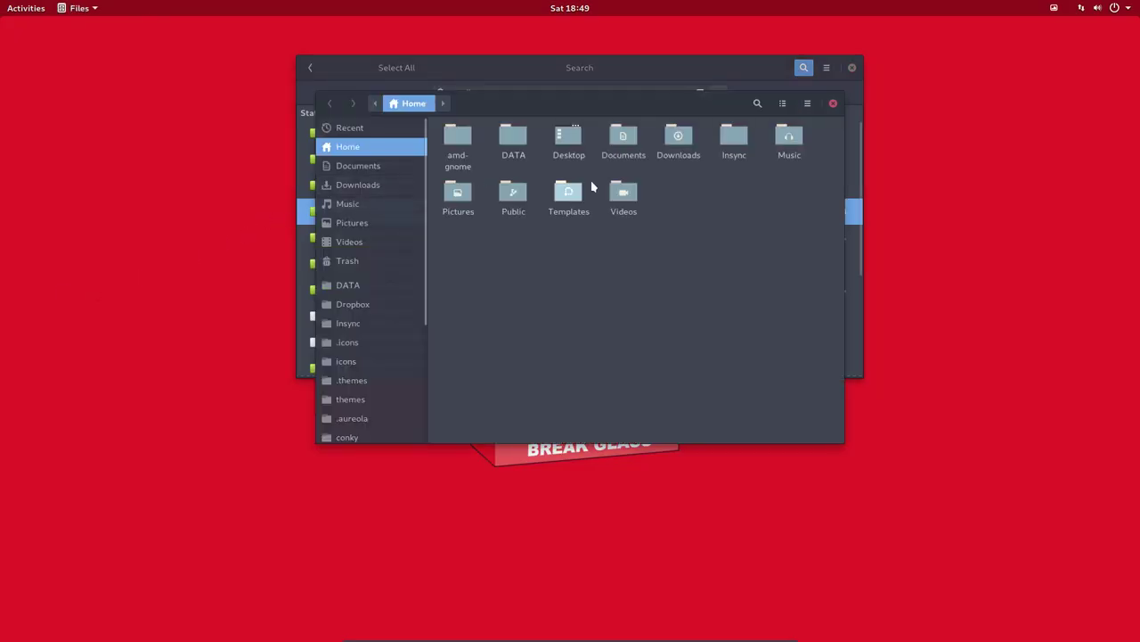
# Step: Convert the screenshot in Pictures to black and white with Image tools, overwriting the original
pyautogui.click(460, 199)
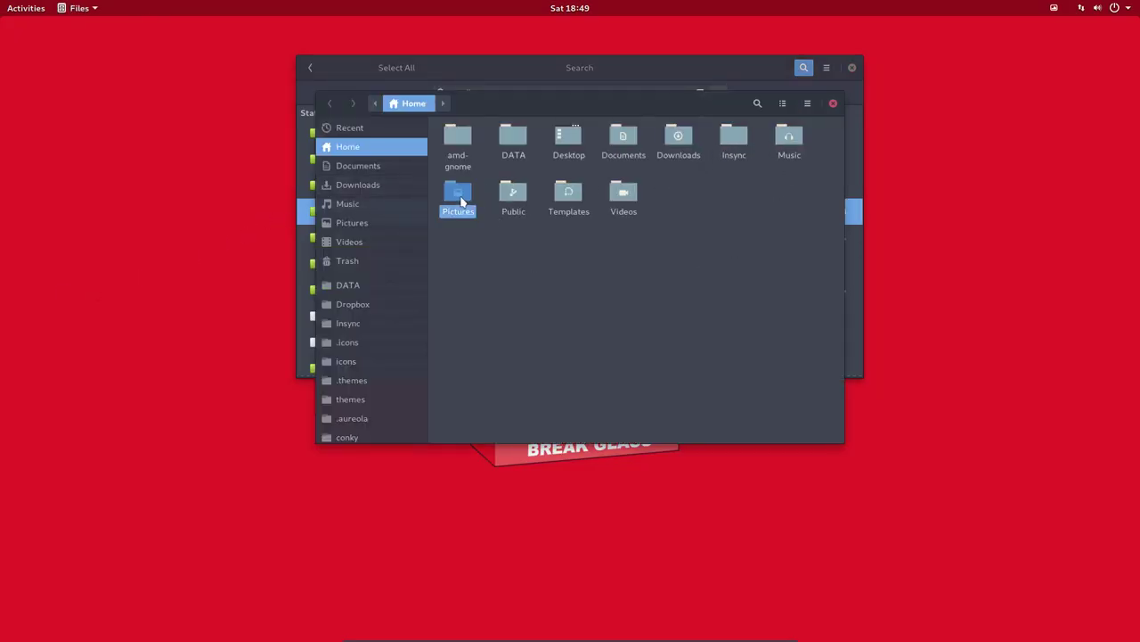
pyautogui.doubleClick(461, 202)
pyautogui.click(459, 141)
pyautogui.rightClick(457, 140)
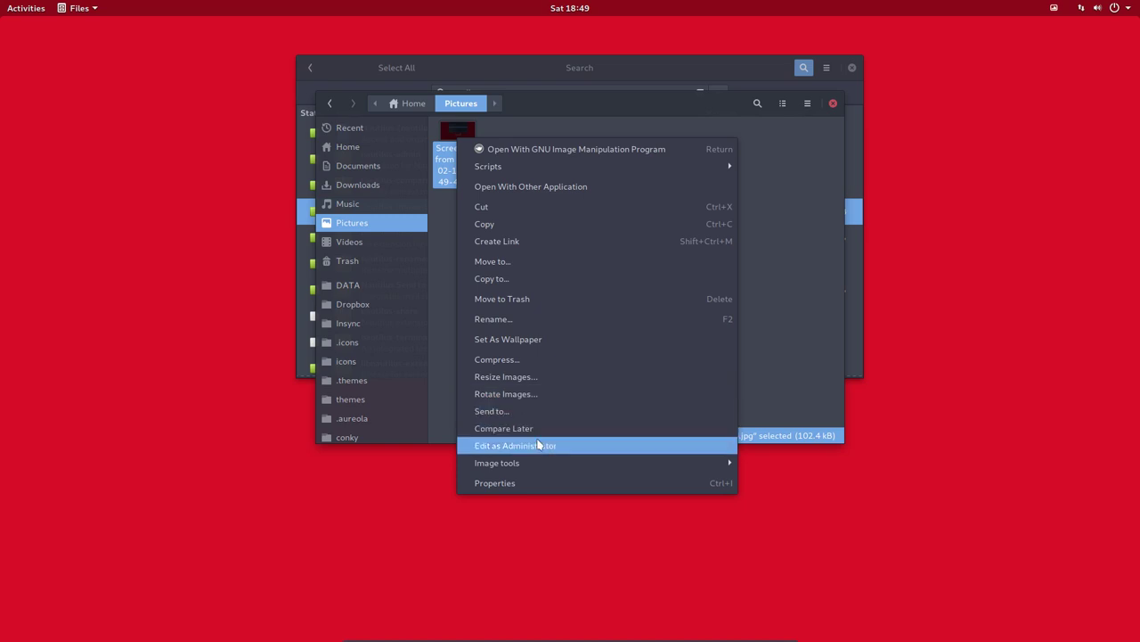
pyautogui.moveTo(534, 463)
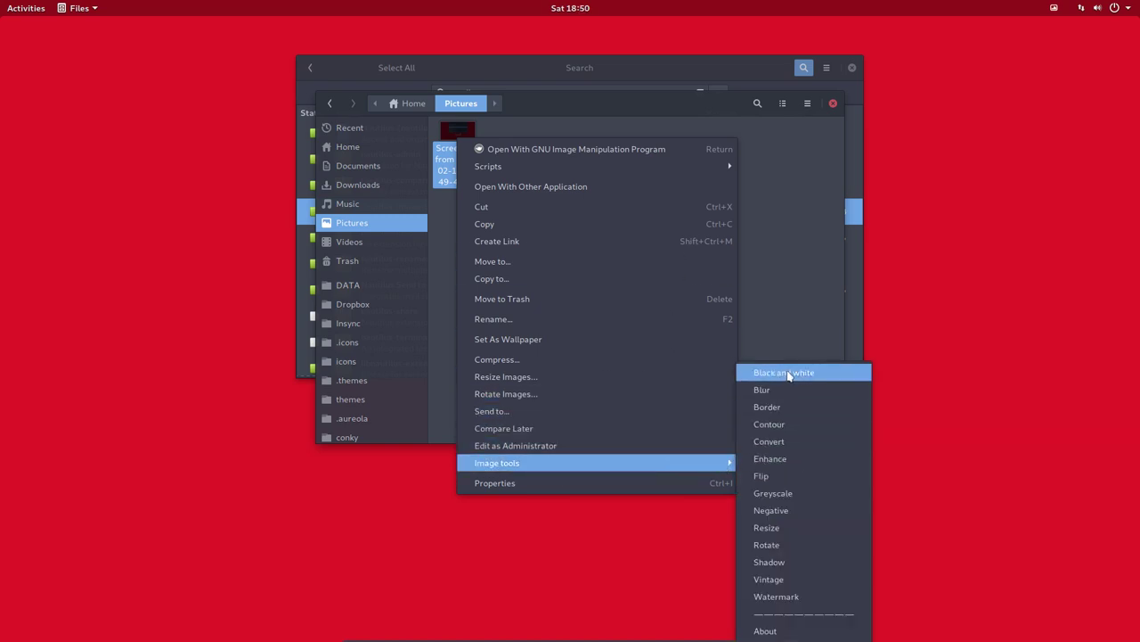
pyautogui.click(789, 375)
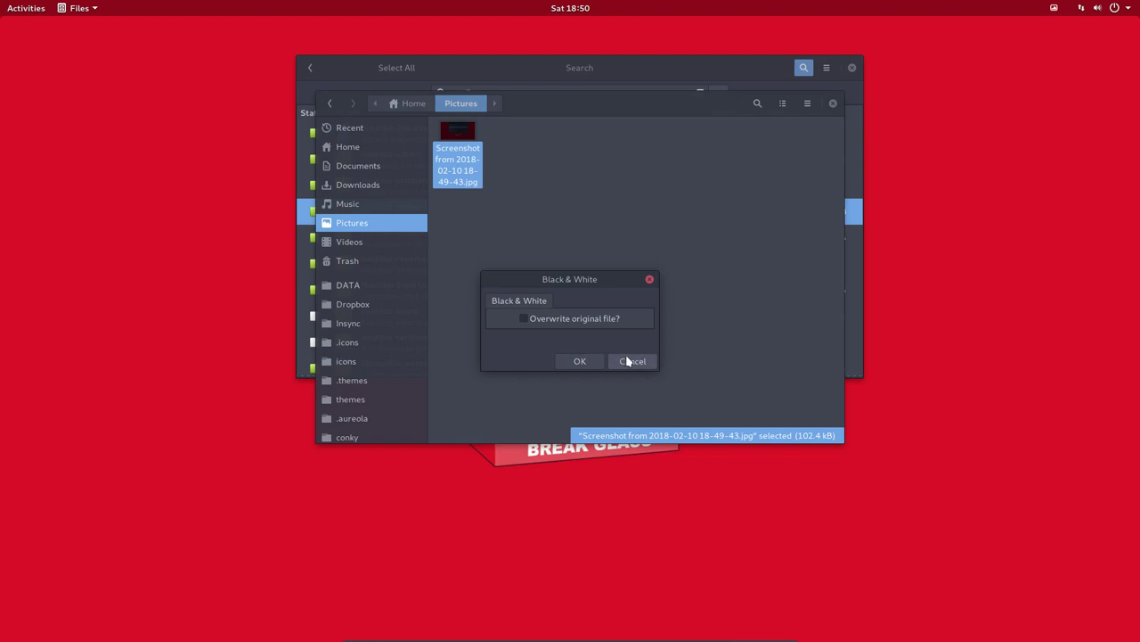
pyautogui.click(563, 321)
pyautogui.click(565, 360)
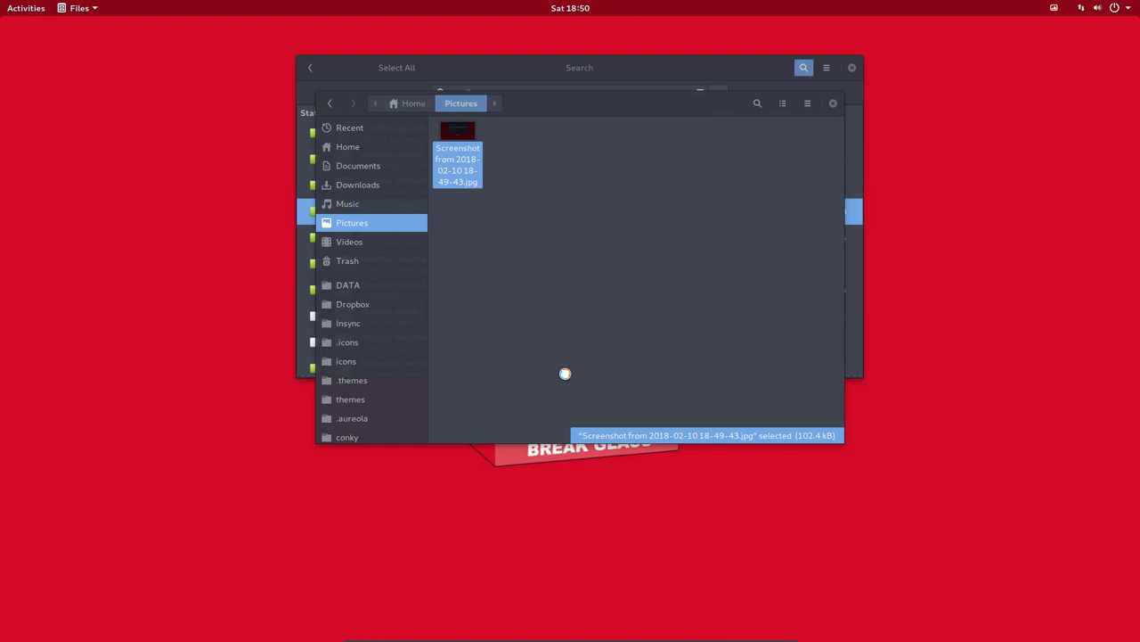
pyautogui.click(516, 245)
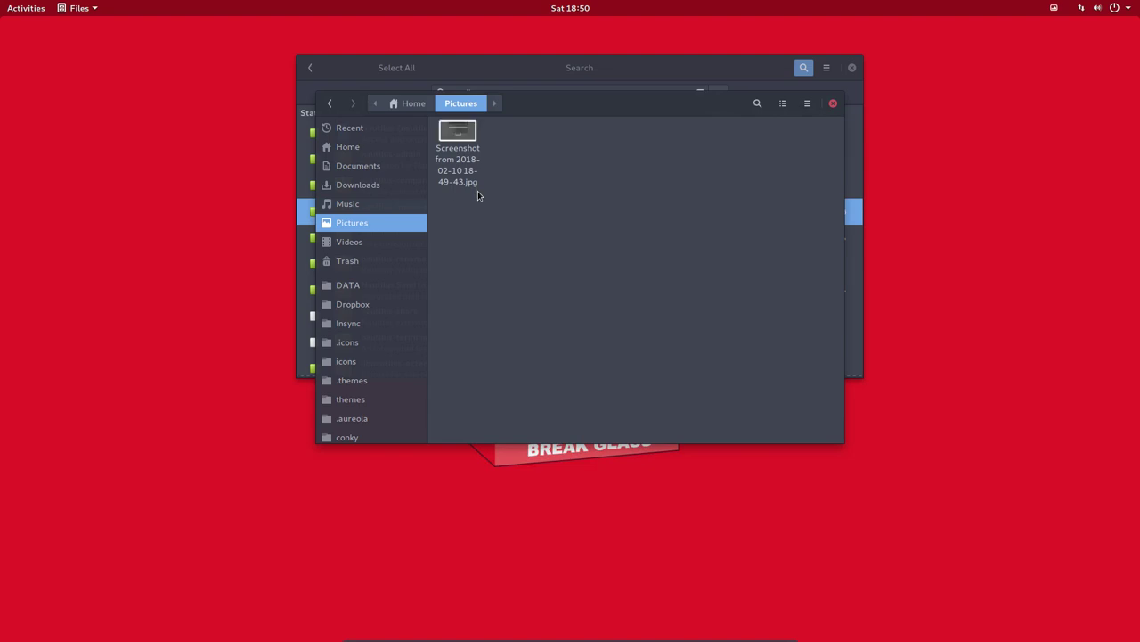
# Step: View the greyscale screenshot in GIMP, then close the image, GIMP and Files
pyautogui.doubleClick(458, 160)
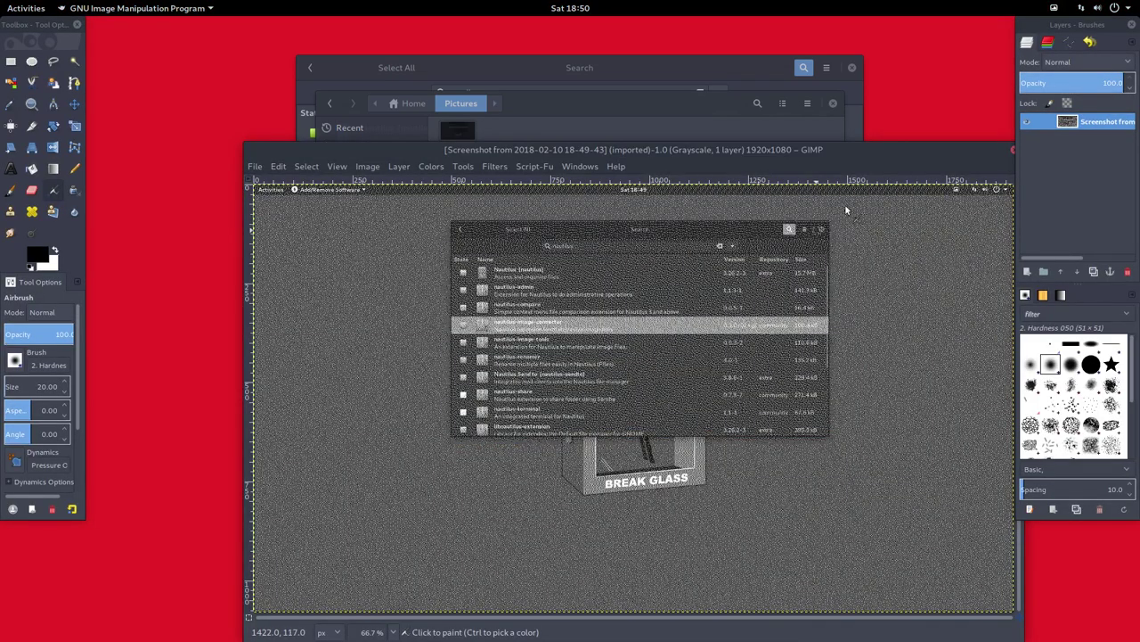
pyautogui.moveTo(907, 150); pyautogui.dragTo(846, 114)
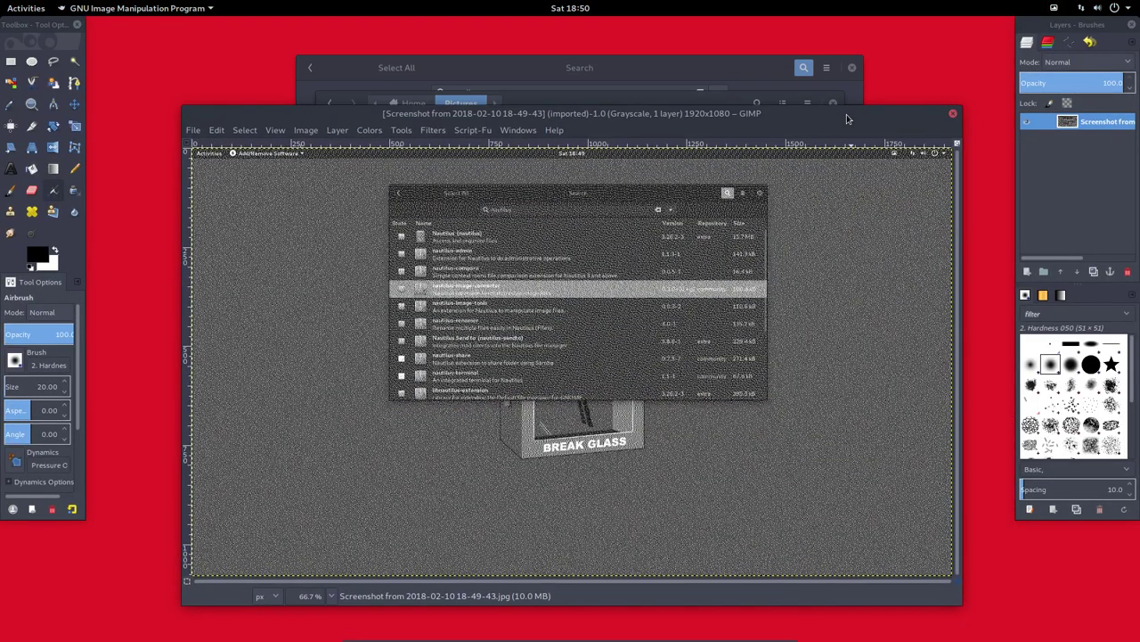
pyautogui.click(952, 113)
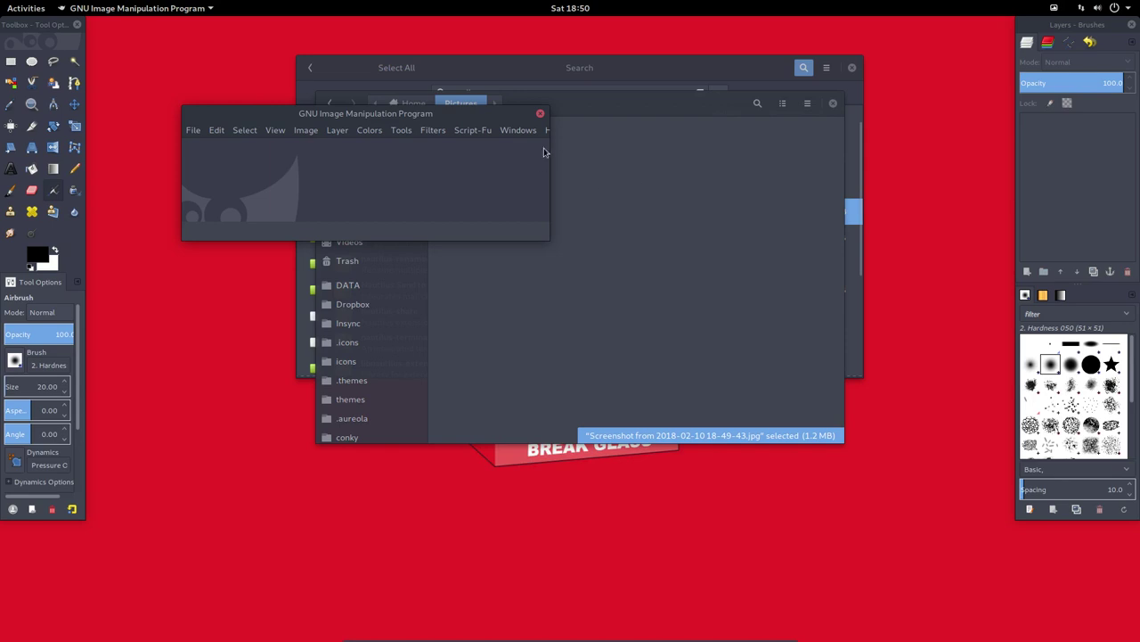
pyautogui.click(539, 114)
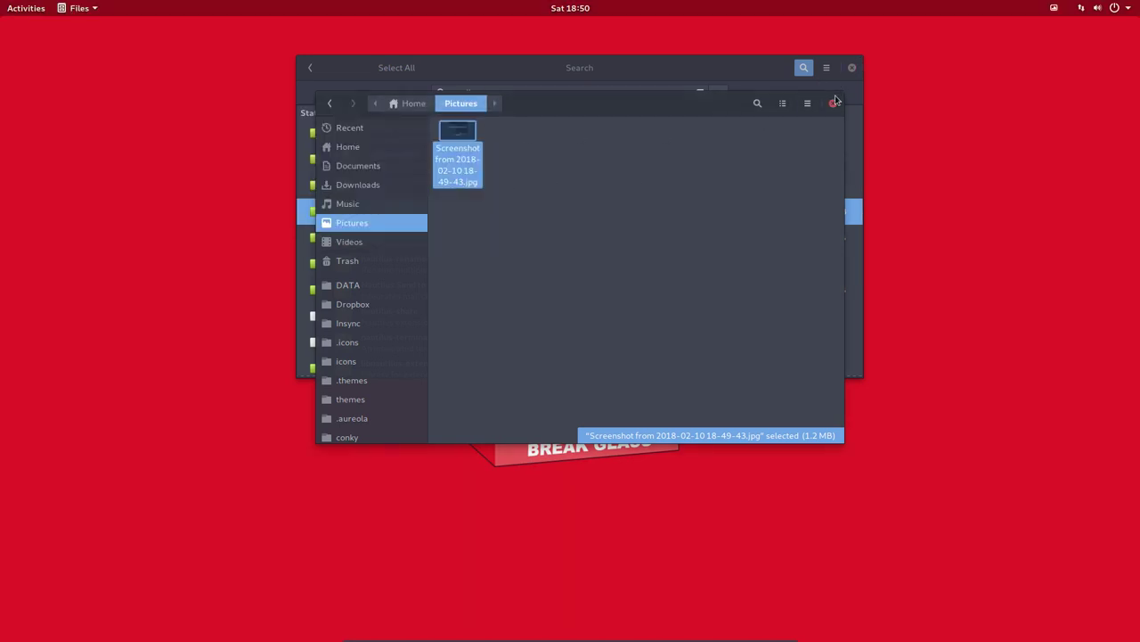
pyautogui.click(833, 102)
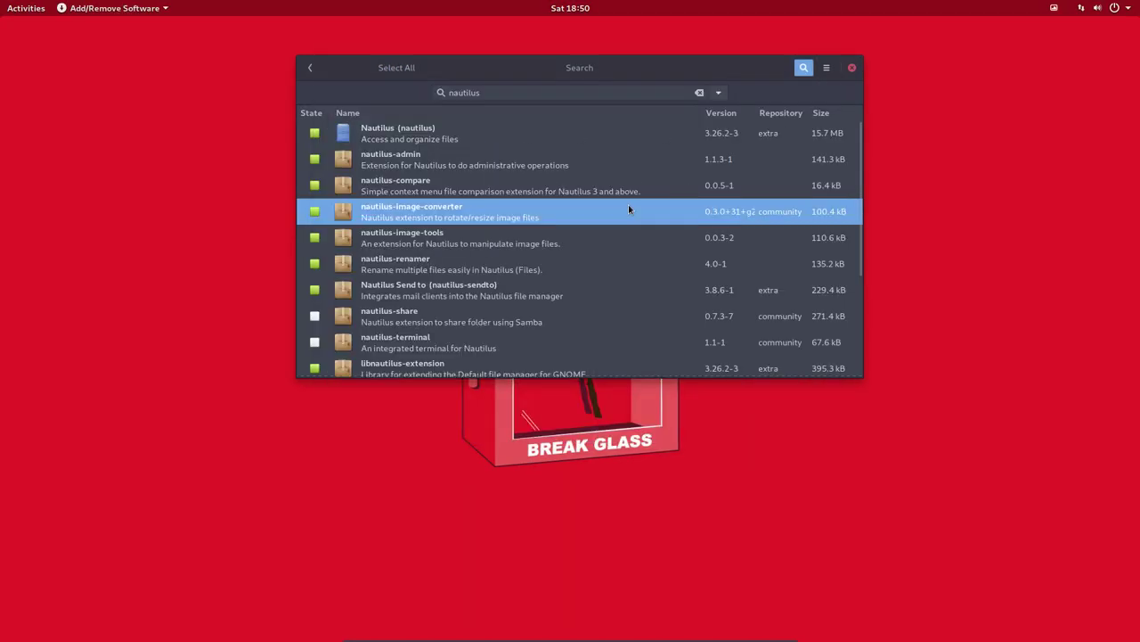
# Step: Inspect nautilus-image-tools, nautilus-renamer and Nautilus Send to, then sort results by State
pyautogui.click(421, 247)
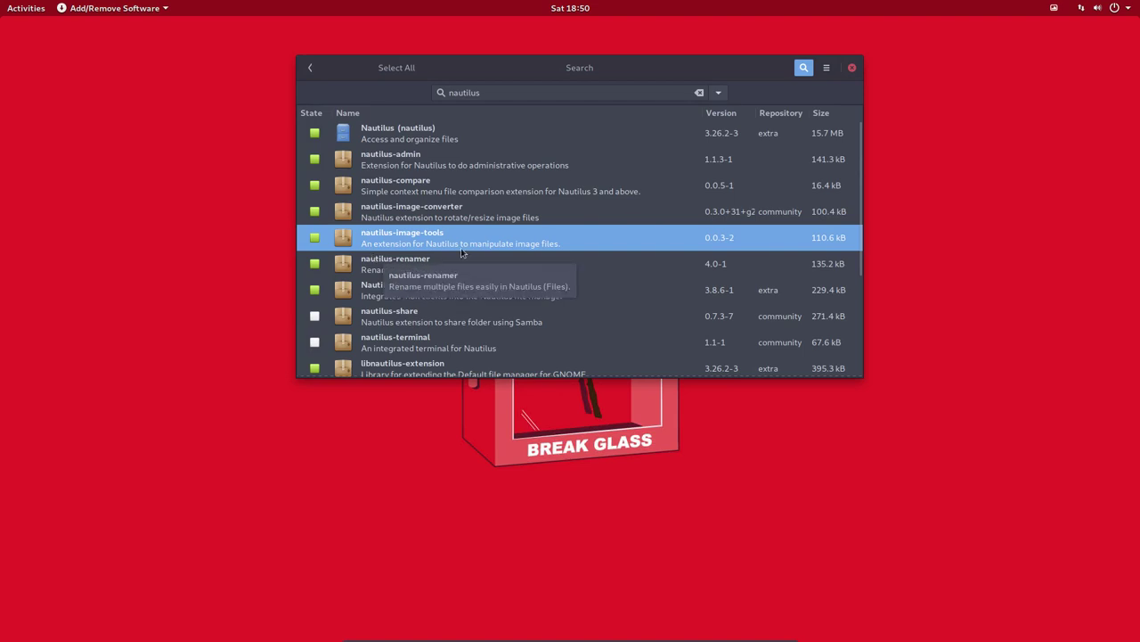
pyautogui.click(402, 272)
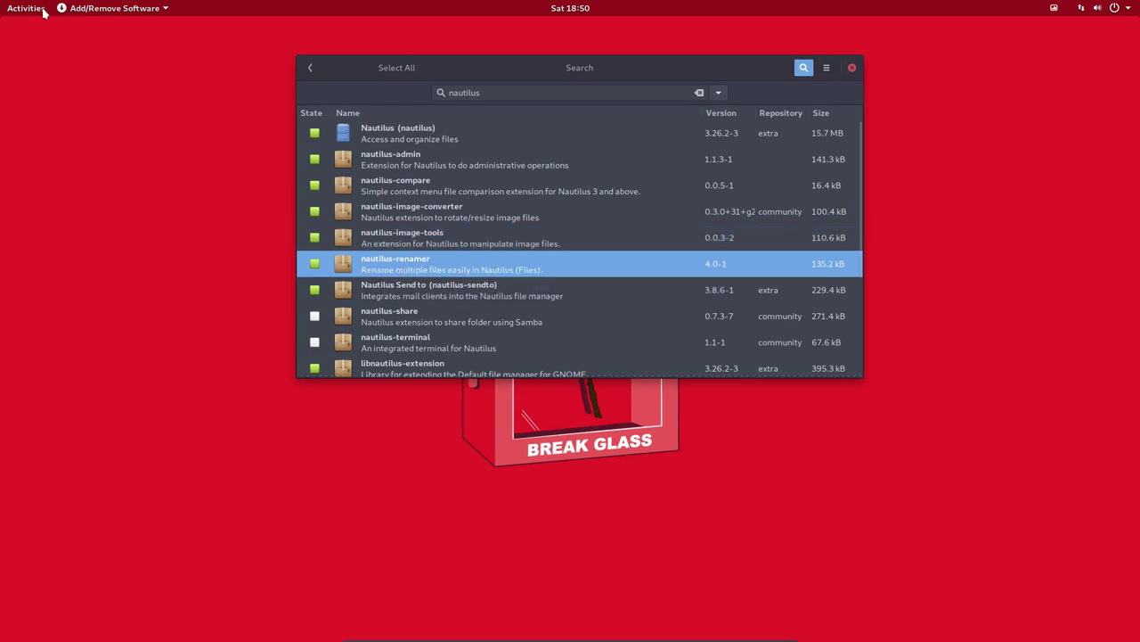
pyautogui.click(404, 302)
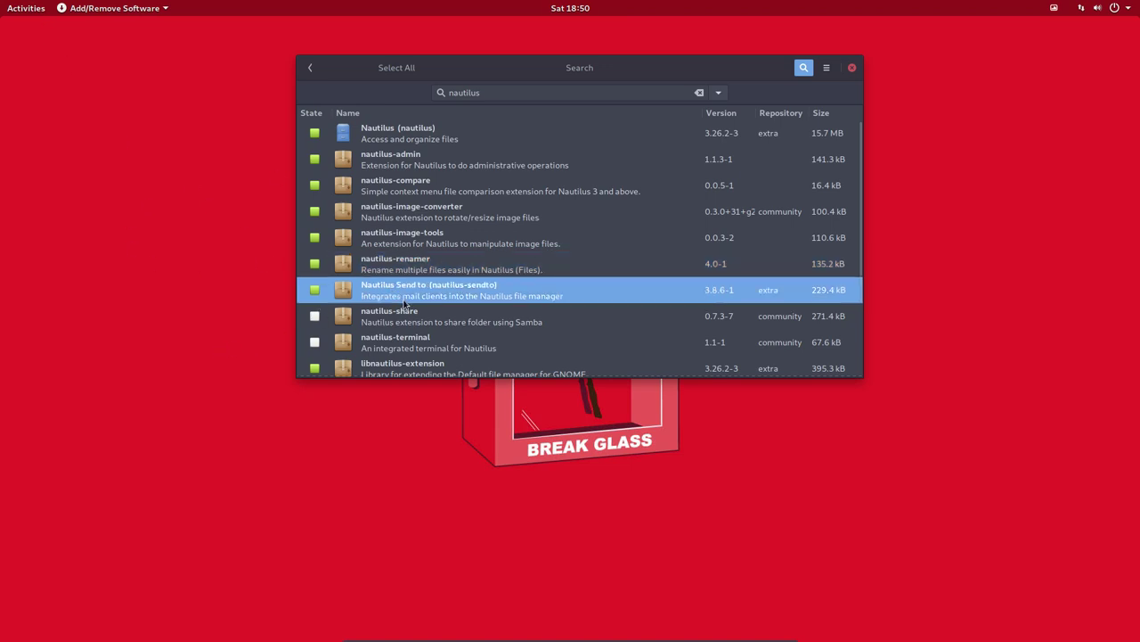
pyautogui.click(312, 114)
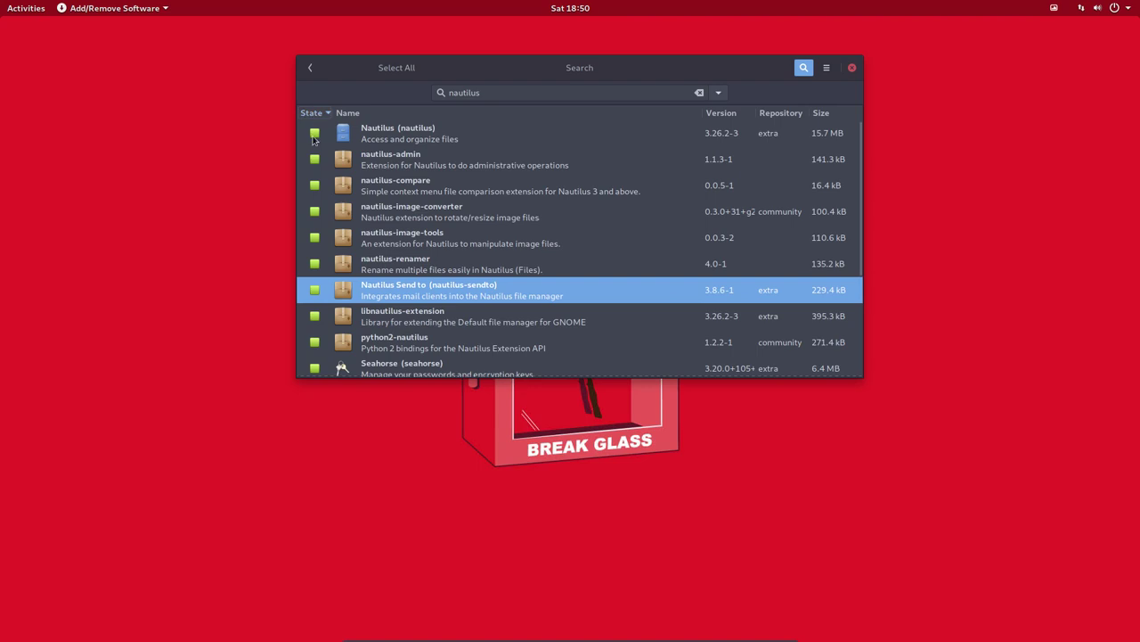
pyautogui.scroll(-2, 312, 285)
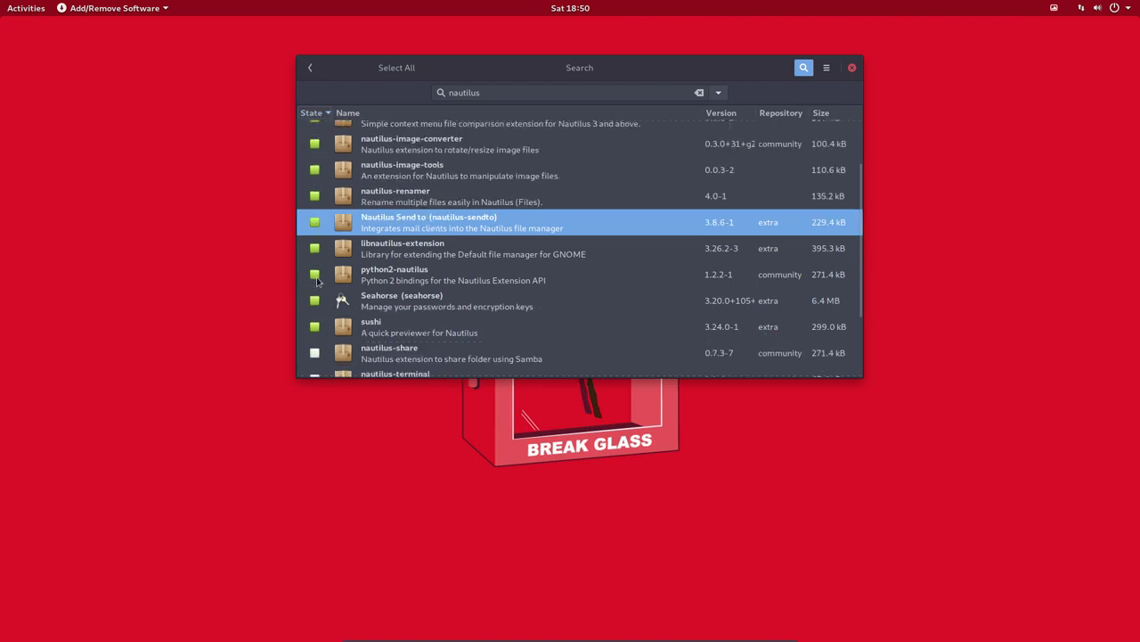
# Step: Inspect libnautilus-extension, python2-nautilus, sushi, Seahorse, nautilus-share and nautilus-terminal
pyautogui.click(417, 253)
pyautogui.click(426, 285)
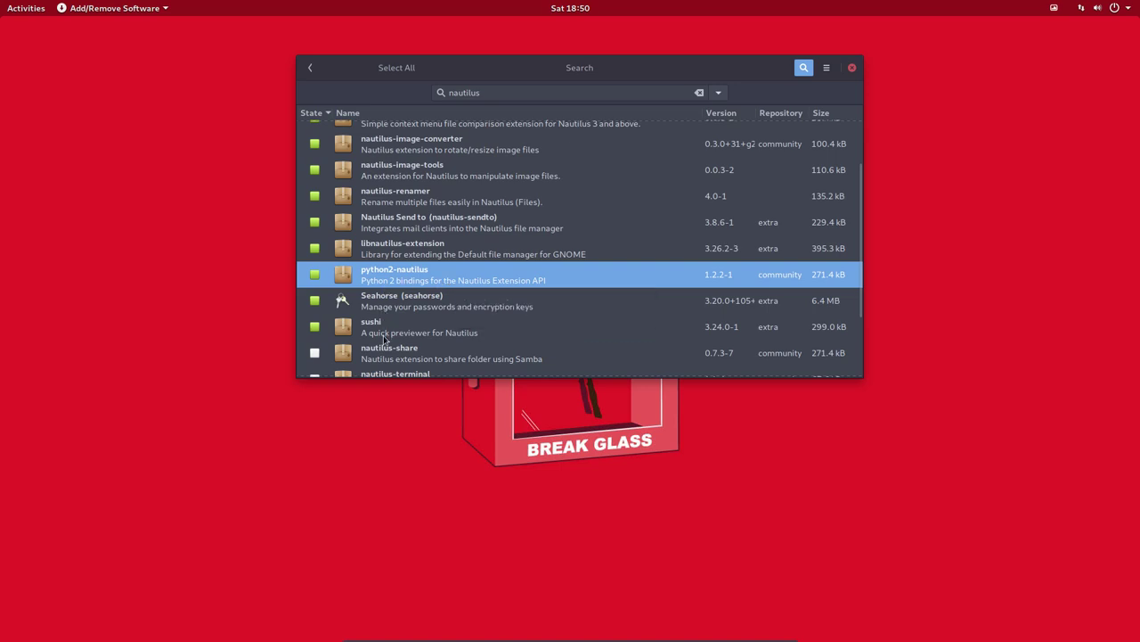
pyautogui.click(410, 328)
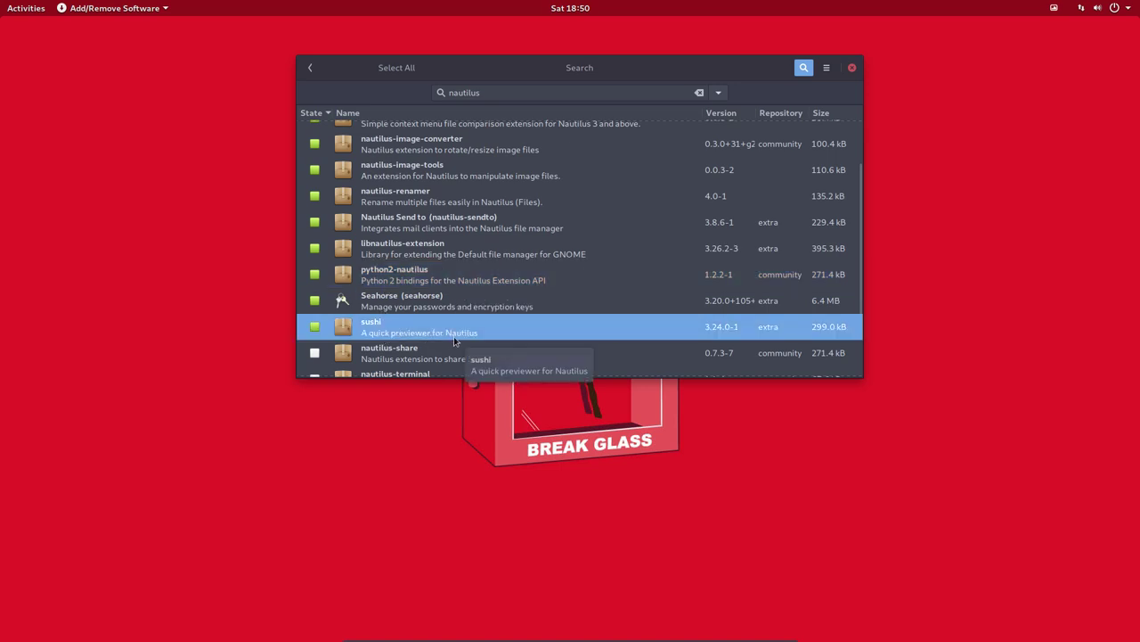
pyautogui.click(403, 304)
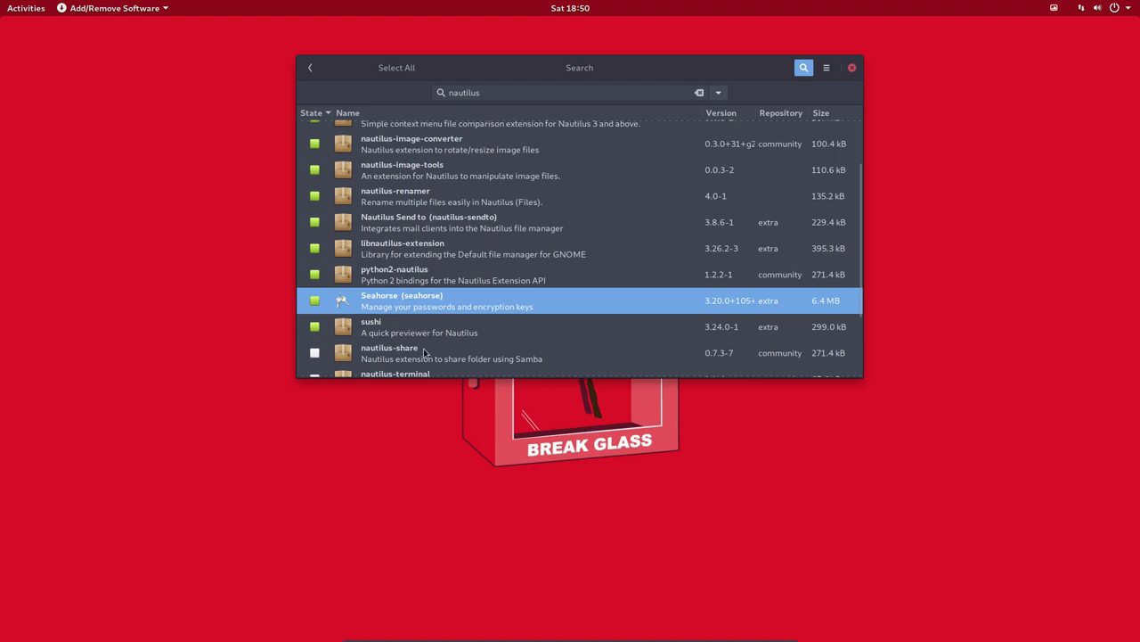
pyautogui.scroll(-3, 475, 331)
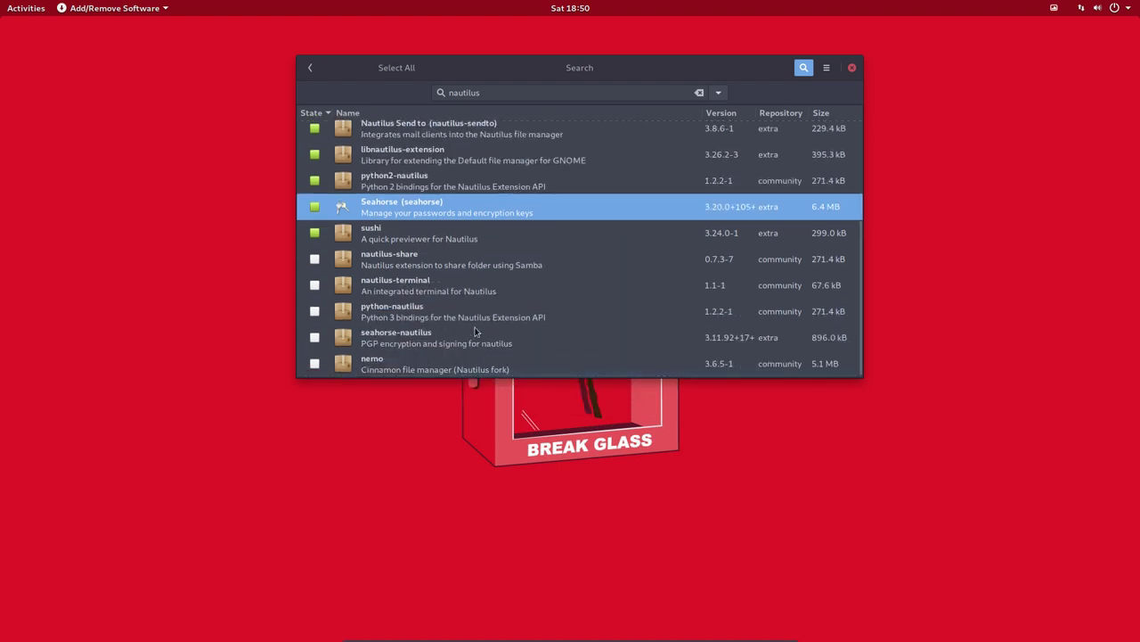
pyautogui.click(389, 263)
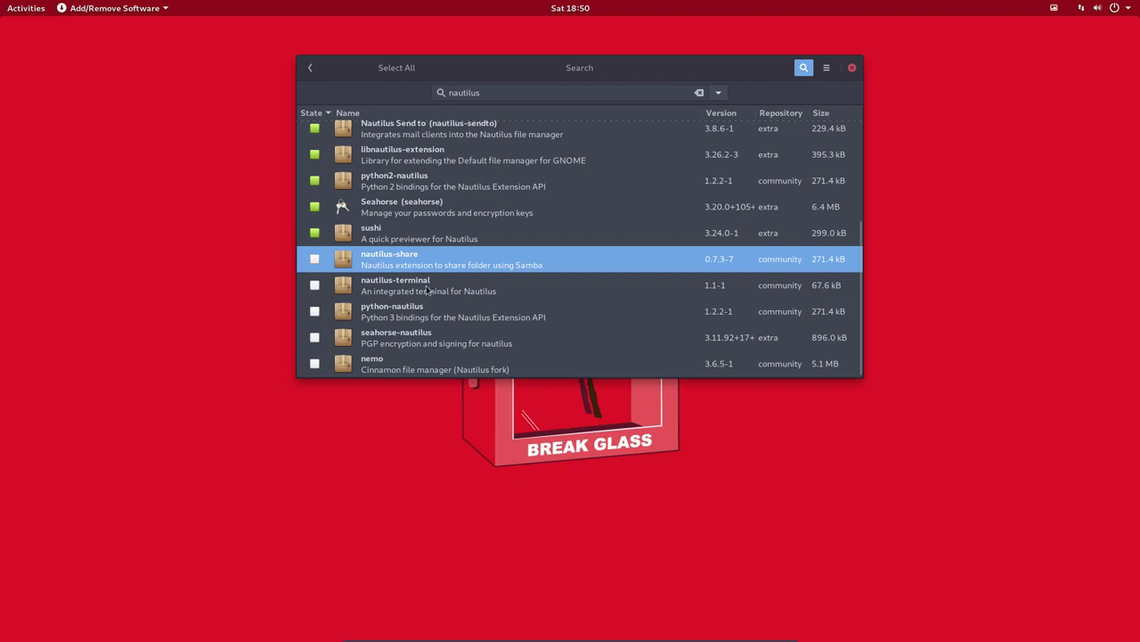
pyautogui.click(428, 289)
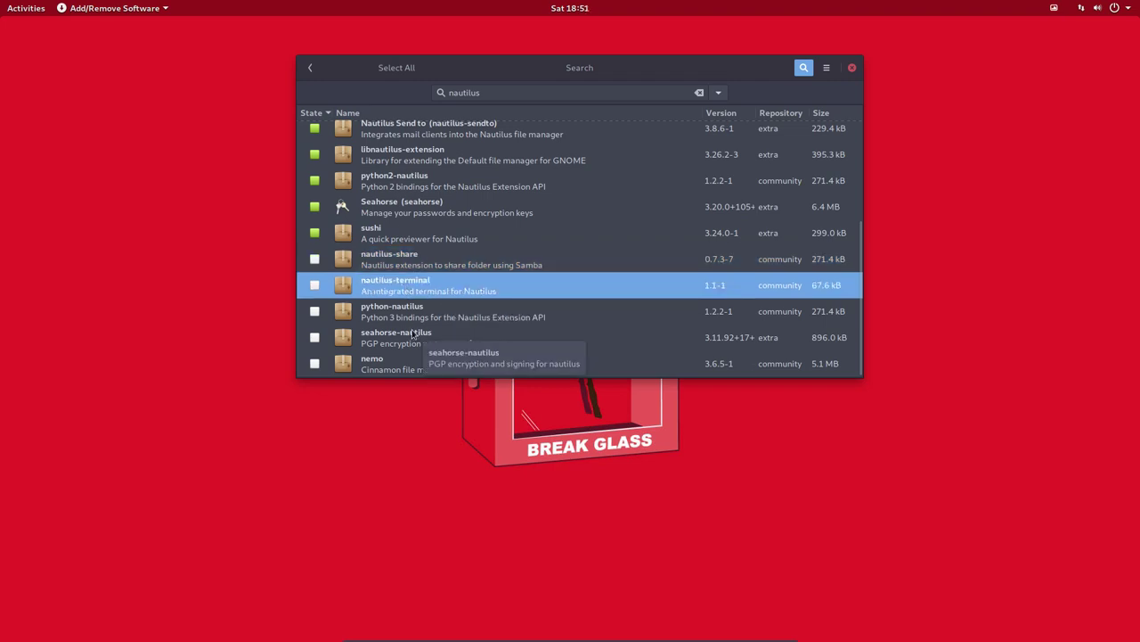